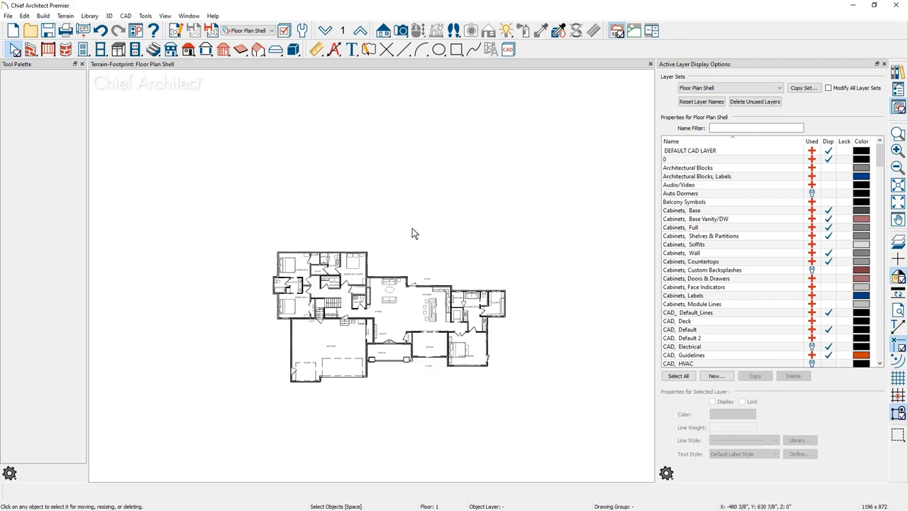
# Switch to the Plot Plan layer set and turn on display of the Walls, Normal layer.
pyautogui.click(270, 32)
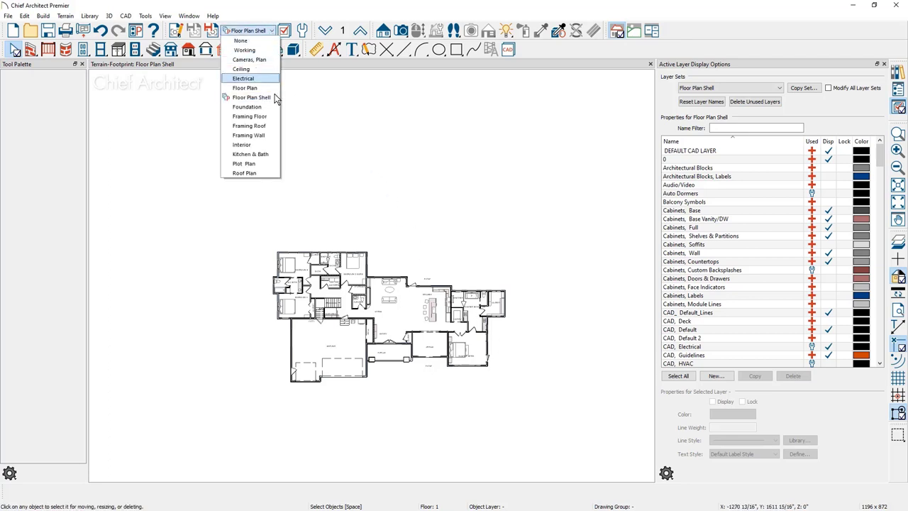
pyautogui.click(271, 164)
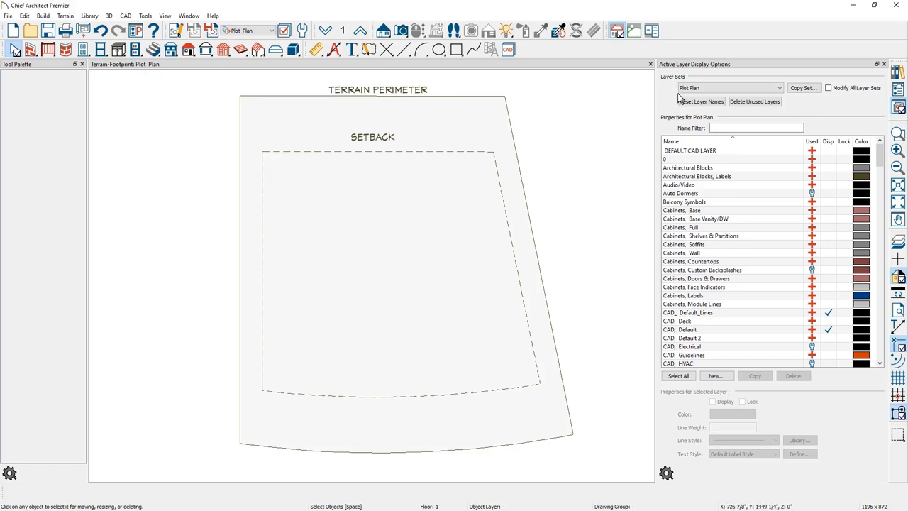
pyautogui.click(697, 220)
pyautogui.press('w')
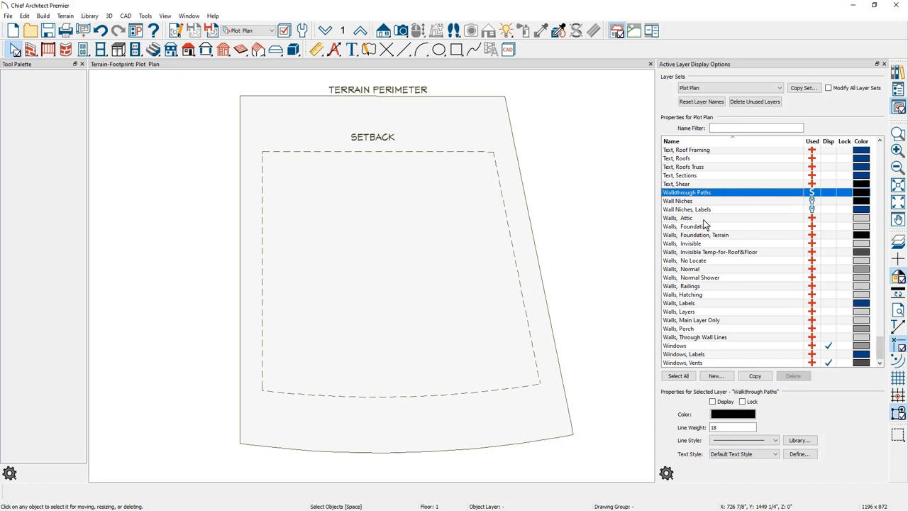
pyautogui.click(771, 268)
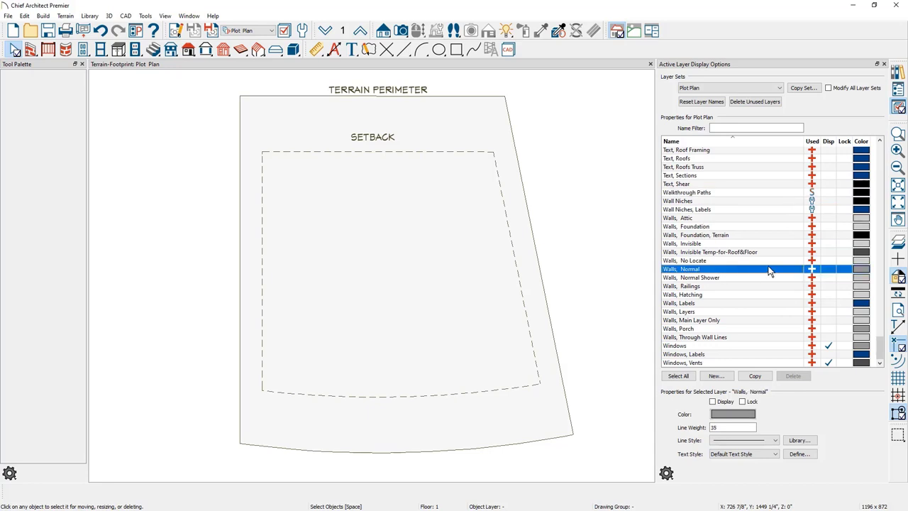
pyautogui.click(828, 270)
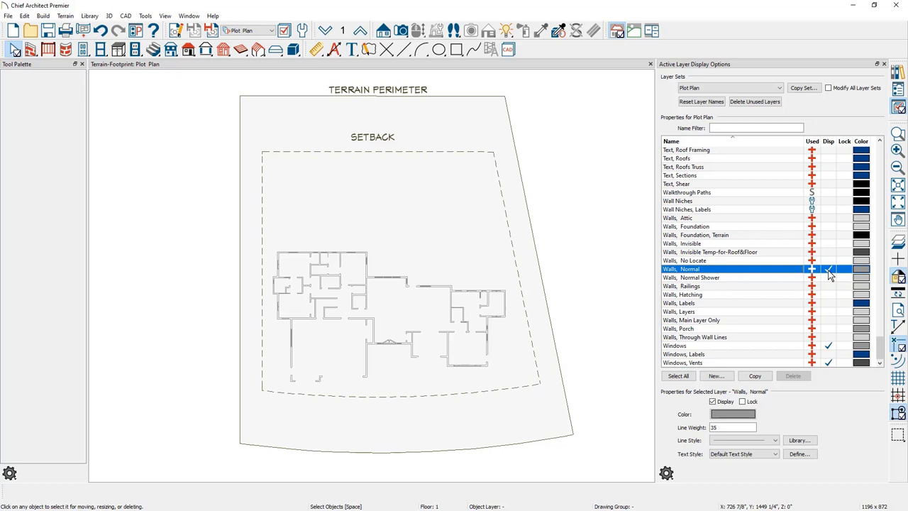
# Filter the layer list by 'ro', turn on the Roof Planes layer, check its colour, then clear the filter.
pyautogui.click(723, 128)
pyautogui.write('r')
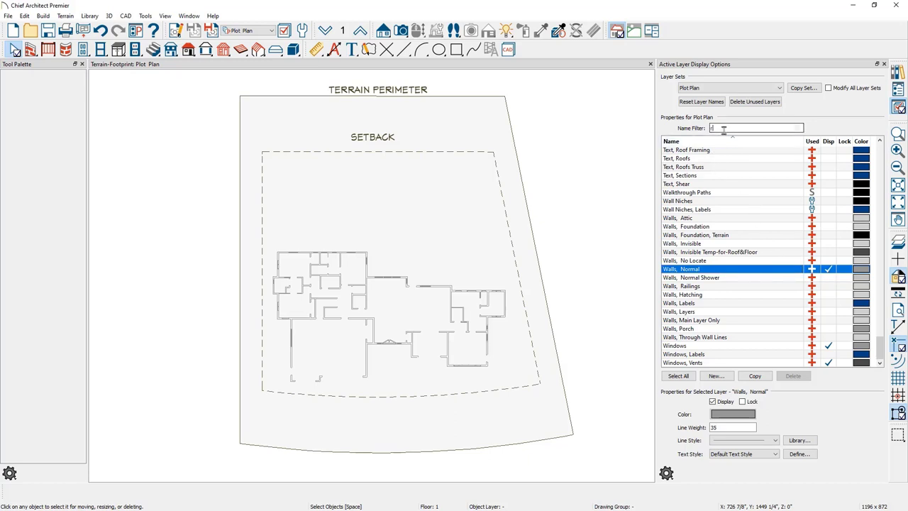
pyautogui.write('oof')
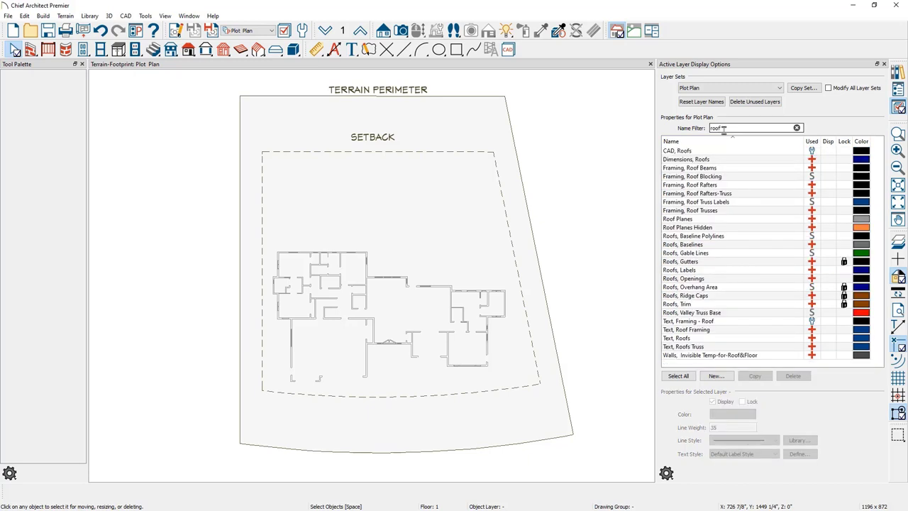
pyautogui.click(730, 219)
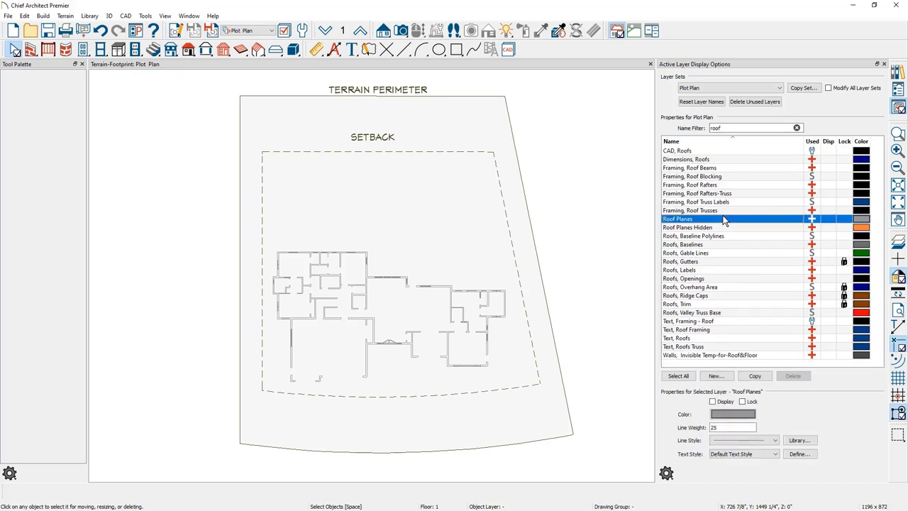
pyautogui.click(828, 219)
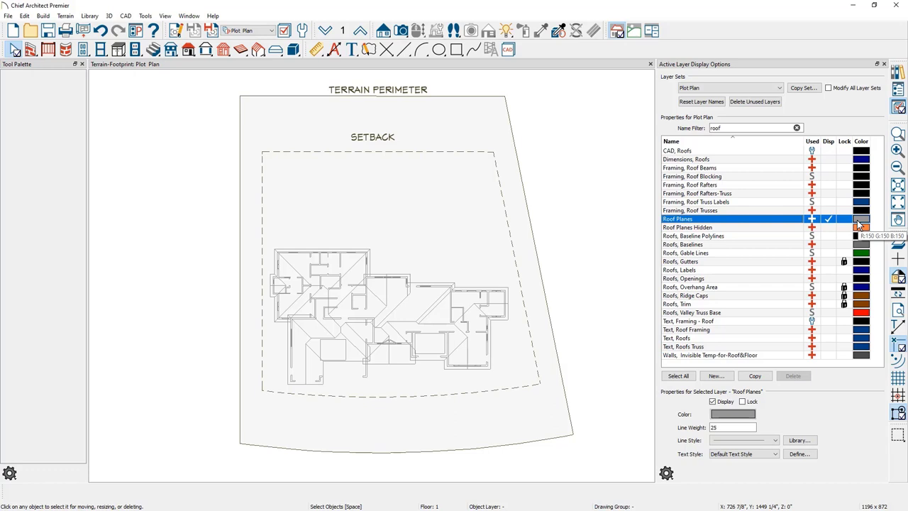
pyautogui.click(858, 220)
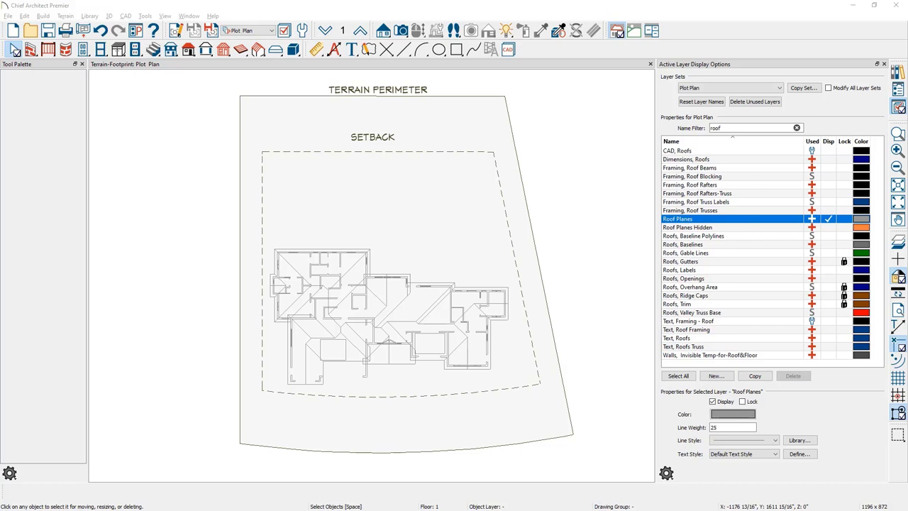
pyautogui.click(796, 128)
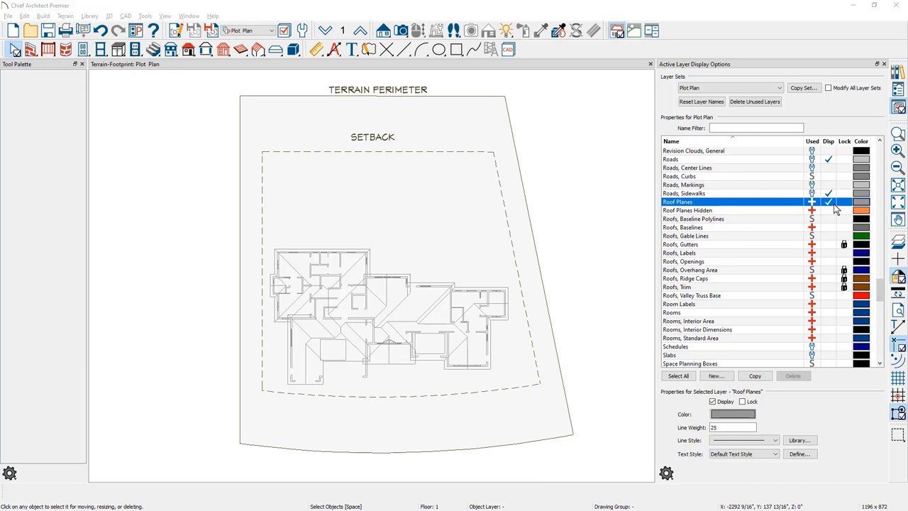
# Hide the Roof Planes layer and trace the exterior room's perimeter as a polyline.
pyautogui.click(829, 203)
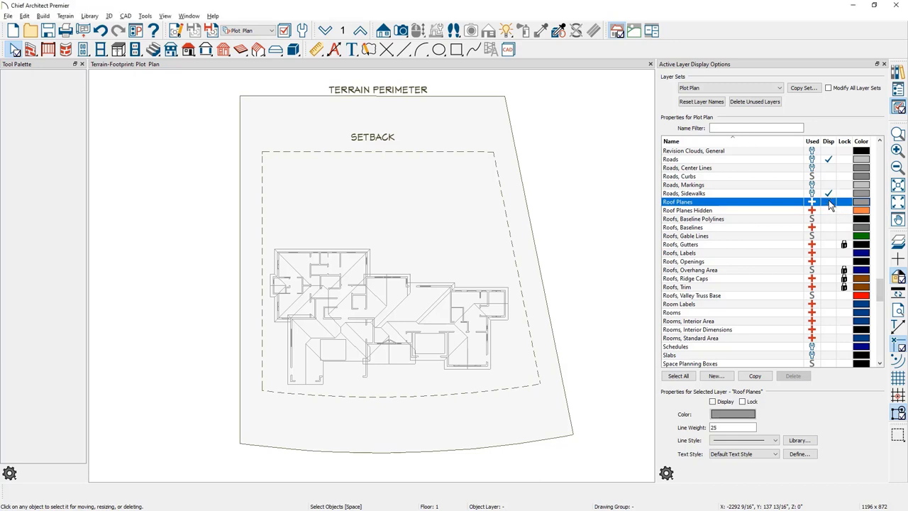
pyautogui.click(493, 343)
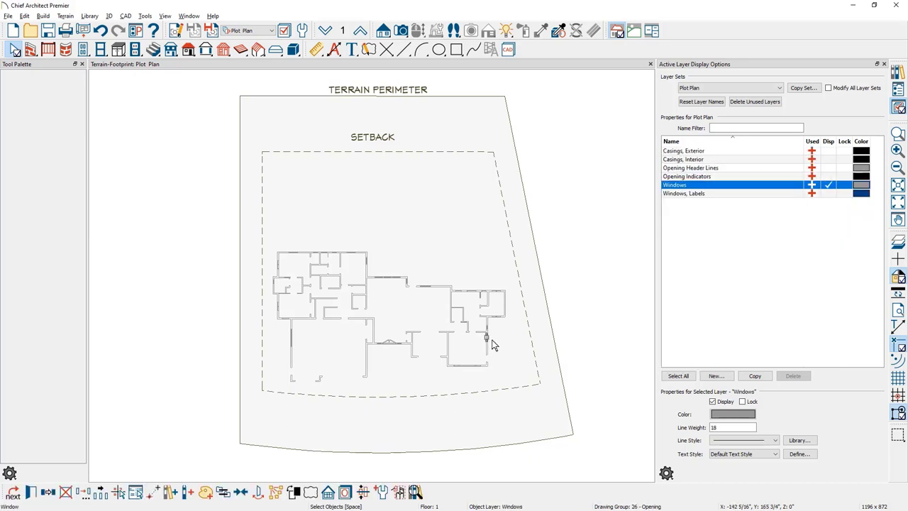
pyautogui.press('Tab')
pyautogui.press('Tab')
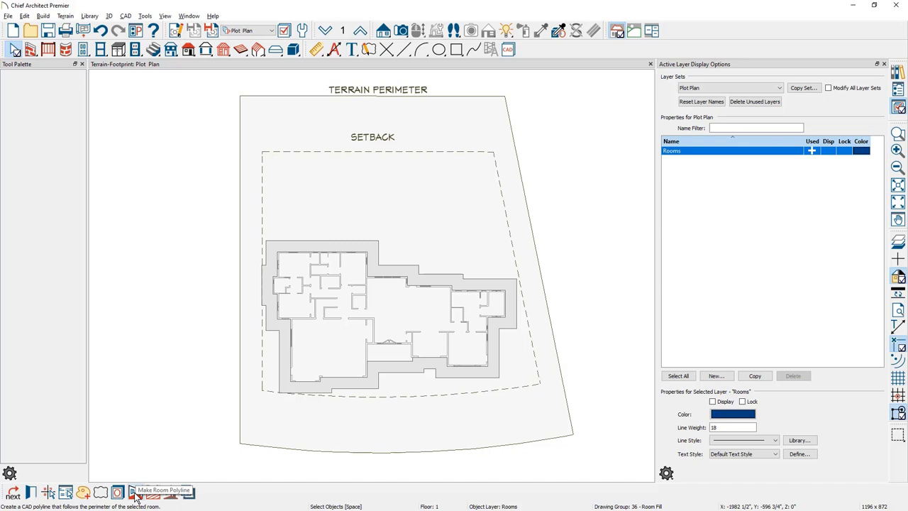
pyautogui.click(136, 494)
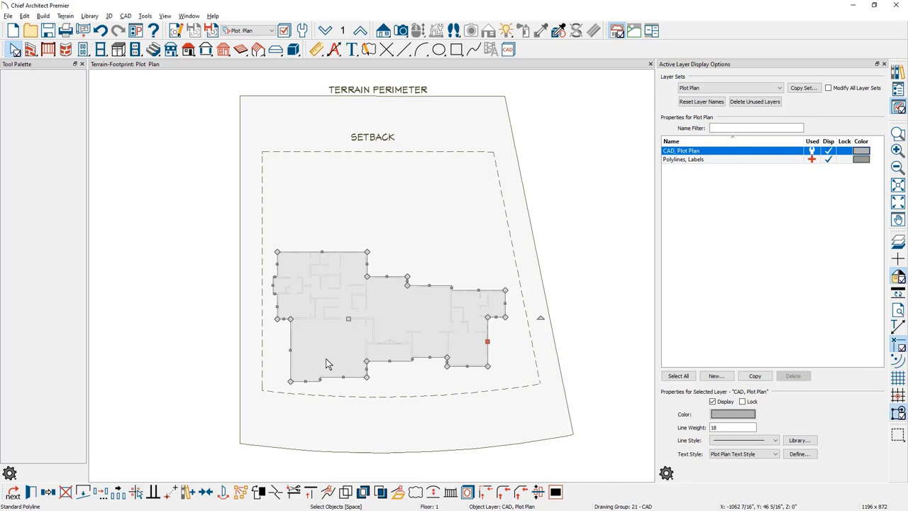
# Hide the Walls, Normal layer, leaving only the footprint polyline visible.
pyautogui.click(367, 320)
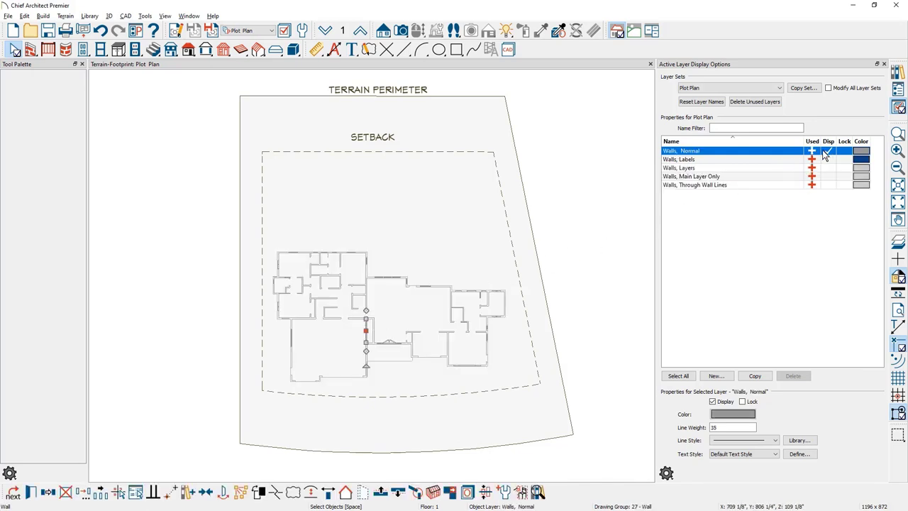
pyautogui.click(827, 151)
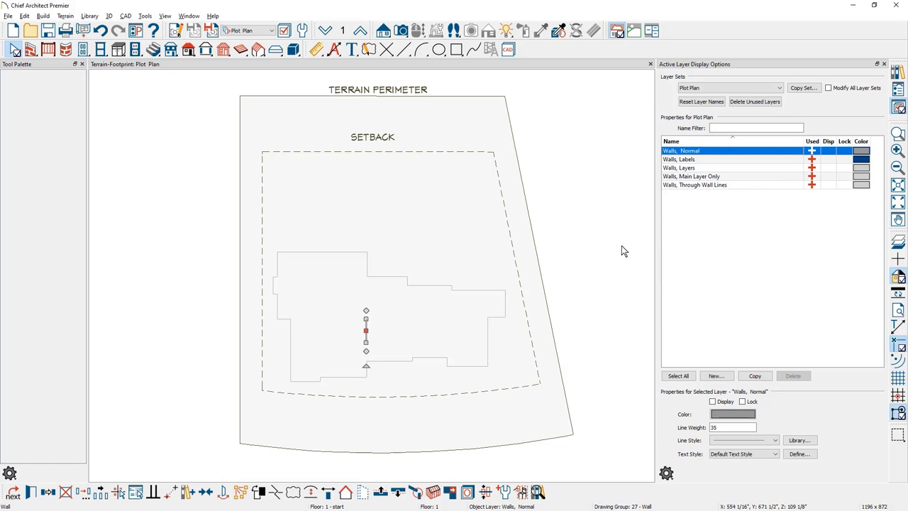
pyautogui.press('Escape')
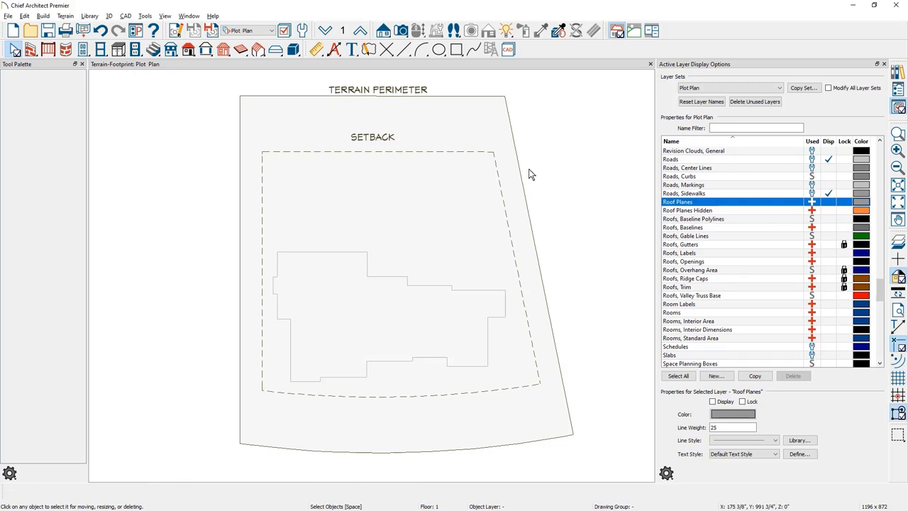
# Place a PROPOSED RESIDENCE text label inside the footprint outline.
pyautogui.click(354, 53)
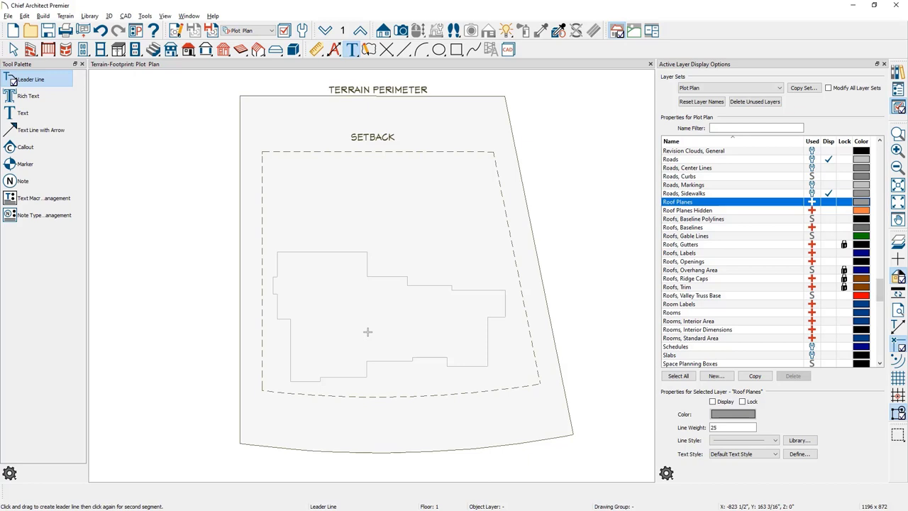
pyautogui.click(369, 321)
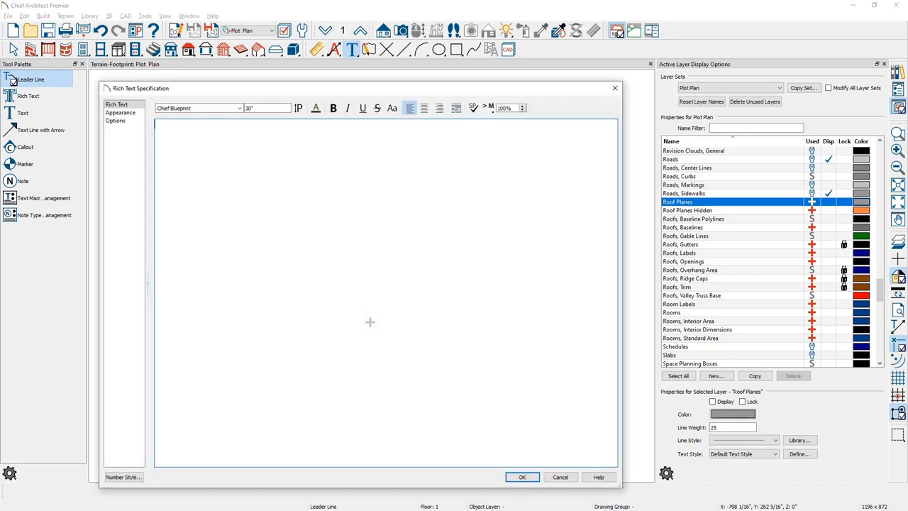
pyautogui.write('PROPOSED RESIDENCE')
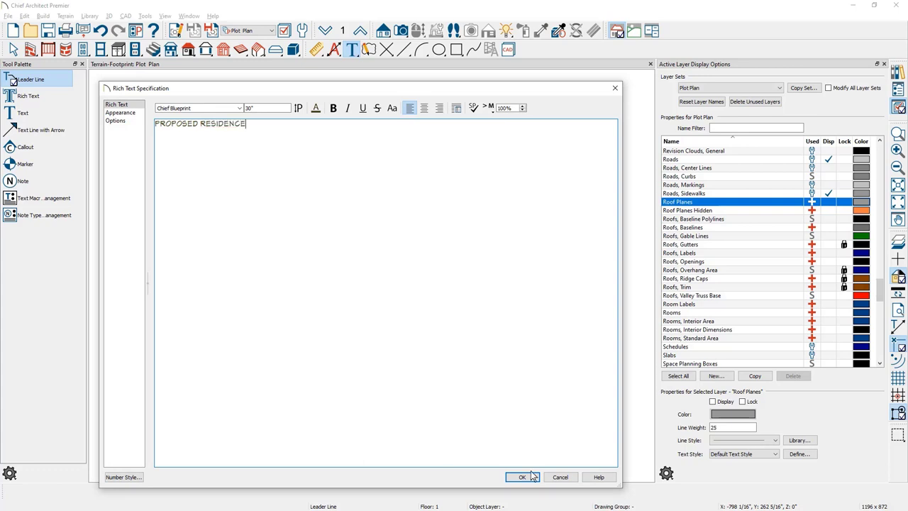
pyautogui.click(522, 477)
pyautogui.press('space')
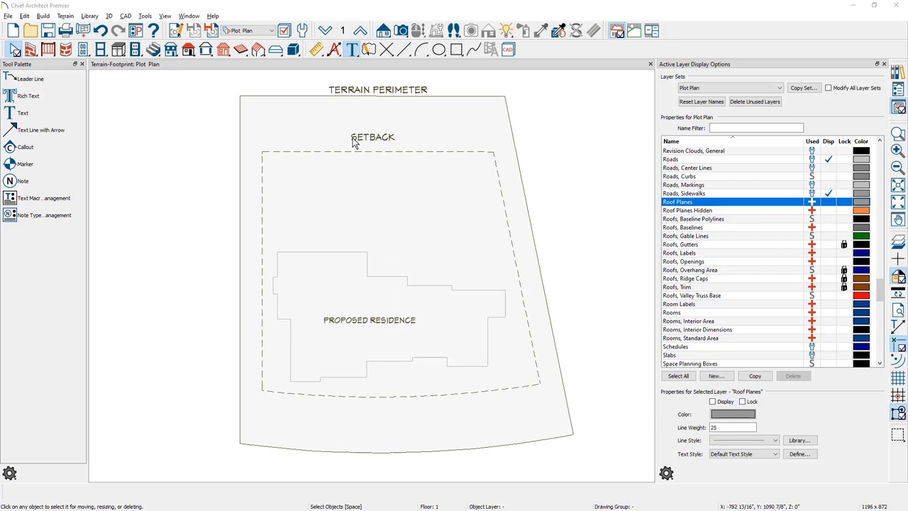
# Draw an end-to-end dimension from the footprint's left edge to the terrain edge.
pyautogui.click(318, 50)
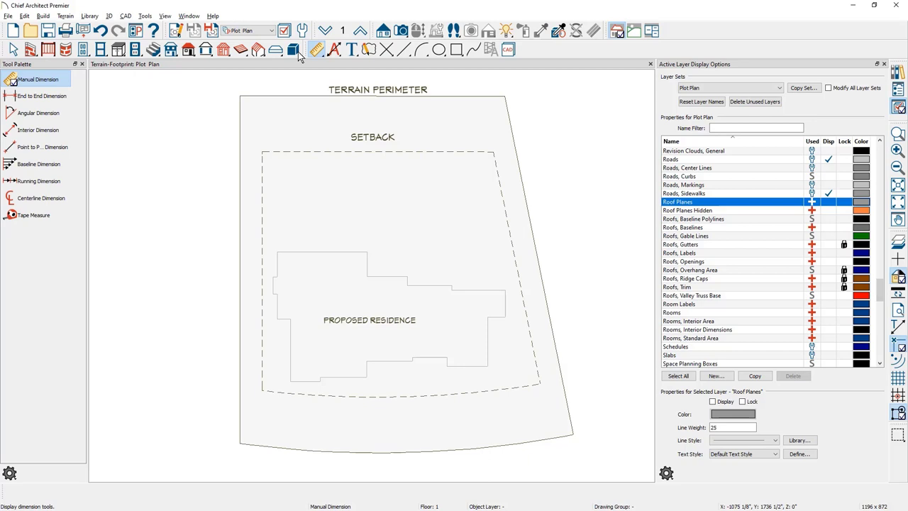
pyautogui.click(42, 95)
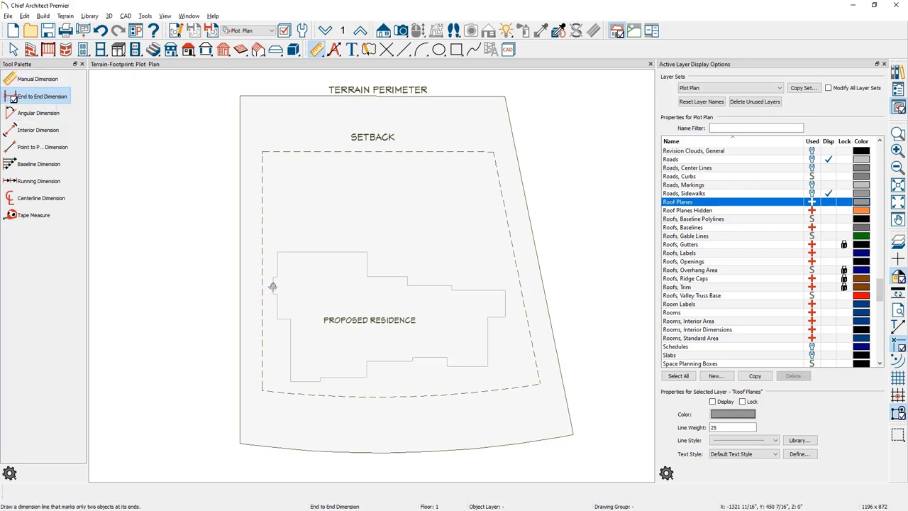
pyautogui.moveTo(273, 284); pyautogui.dragTo(225, 296)
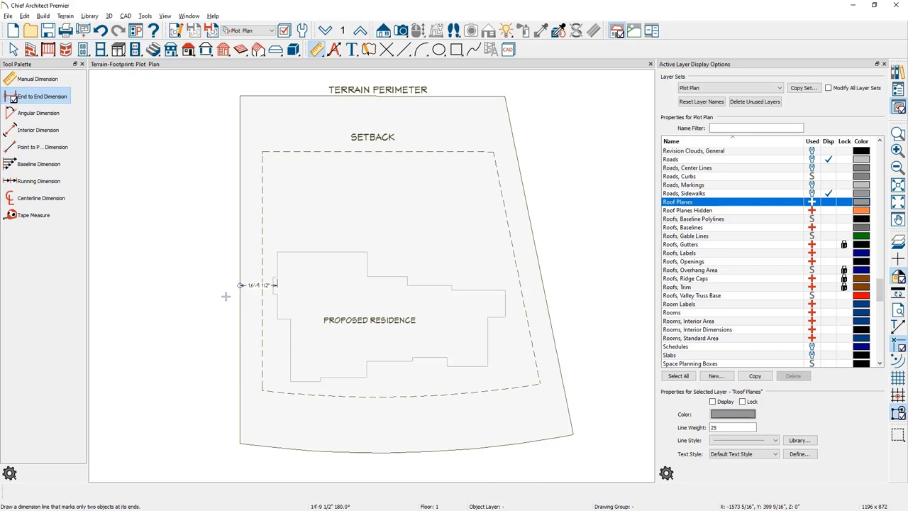
pyautogui.moveTo(226, 297); pyautogui.dragTo(225, 296)
pyautogui.press('space')
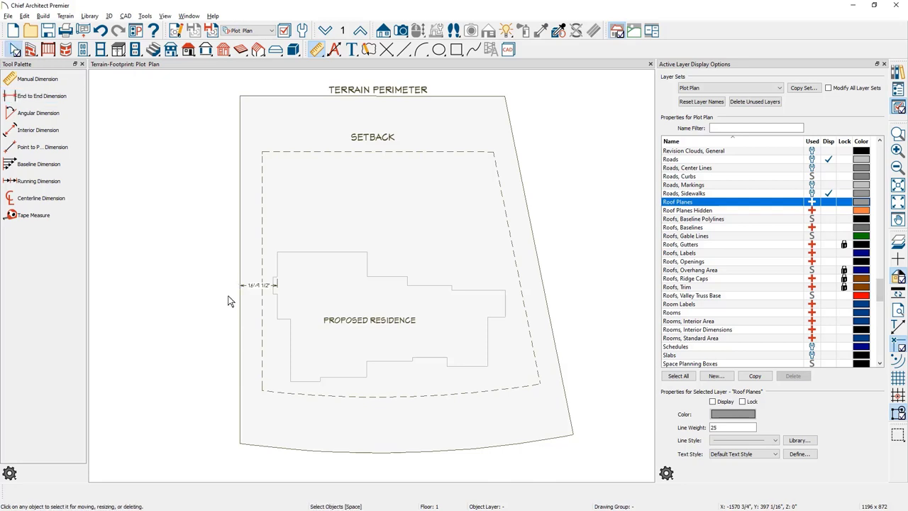
# Move the dimension's end onto the dashed setback line, then select the setback.
pyautogui.click(265, 286)
pyautogui.moveTo(277, 283); pyautogui.dragTo(269, 290)
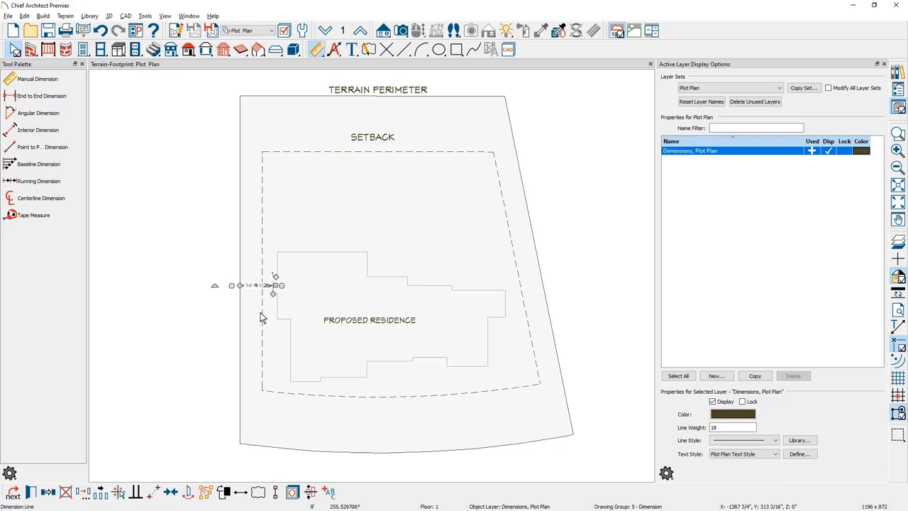
pyautogui.click(262, 315)
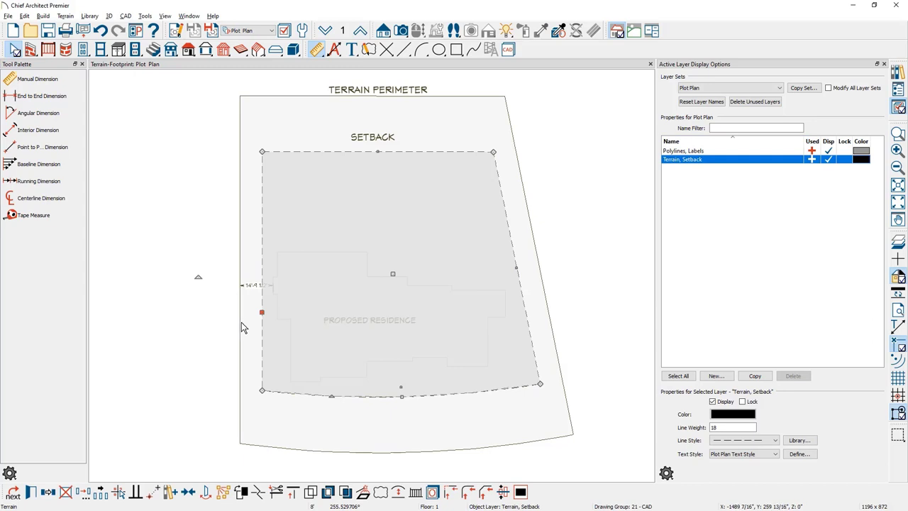
# Position the setback and terrain perimeter 15' from the residence's left wall.
pyautogui.keyDown('shift'); pyautogui.click(244, 325); pyautogui.keyUp('shift')
pyautogui.click(256, 292)
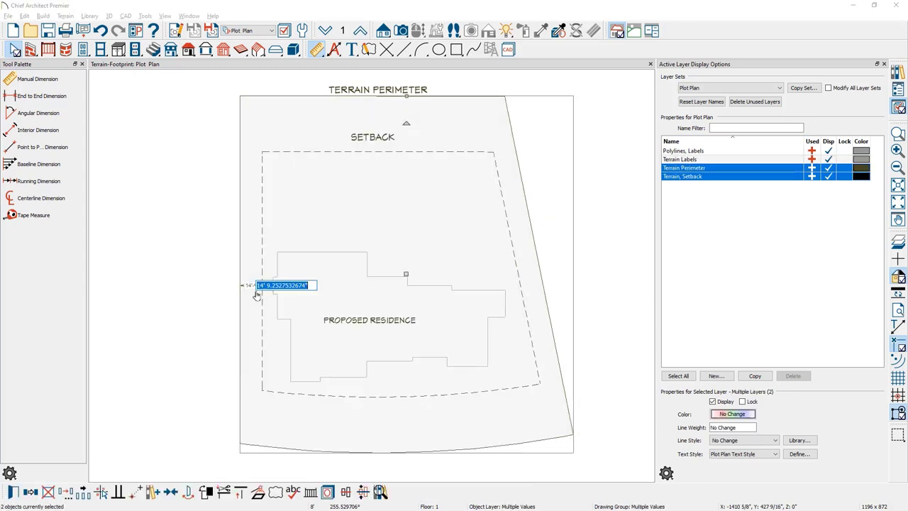
pyautogui.write('15')
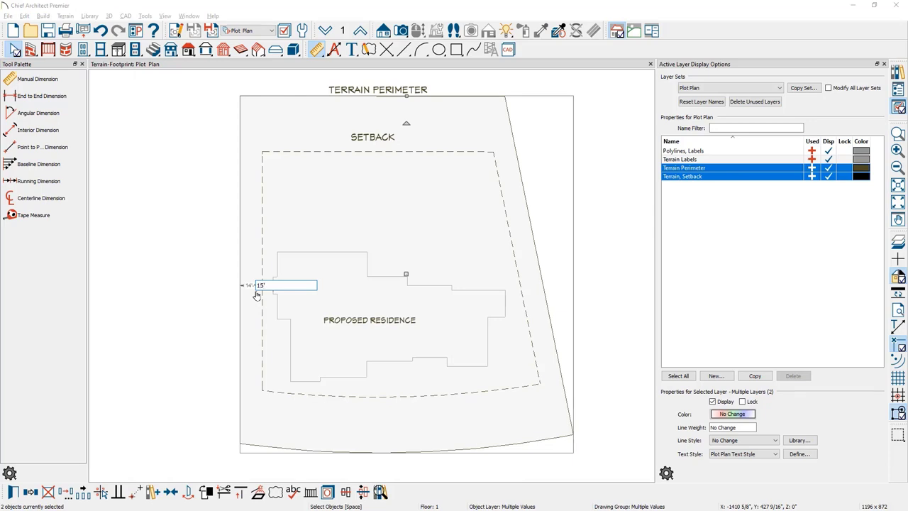
pyautogui.write("'")
pyautogui.press('Return')
pyautogui.press('Escape')
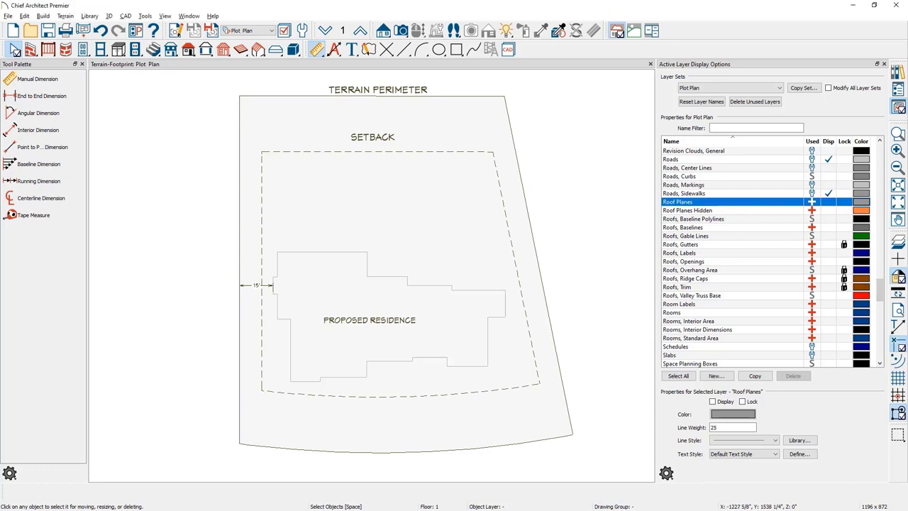
# Switch the view to the Floor Plan Shell layer set.
pyautogui.click(264, 32)
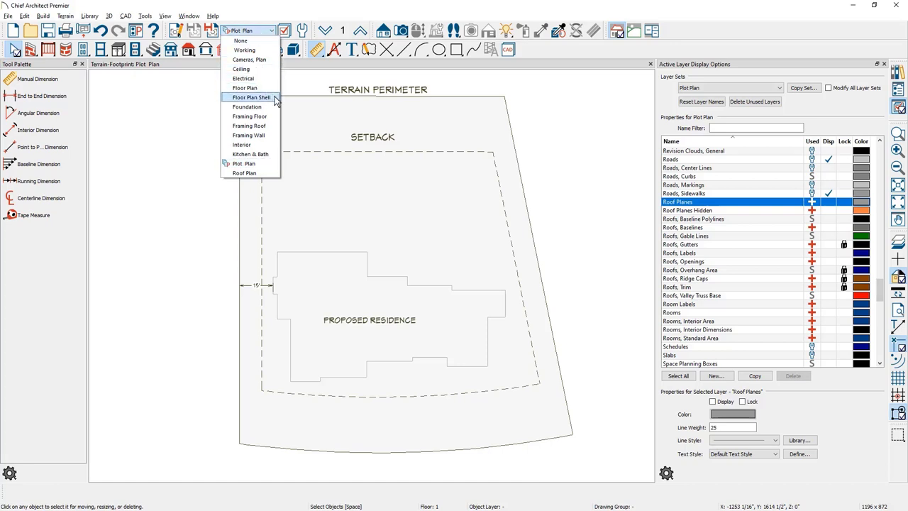
pyautogui.press('Escape')
pyautogui.press('Up')
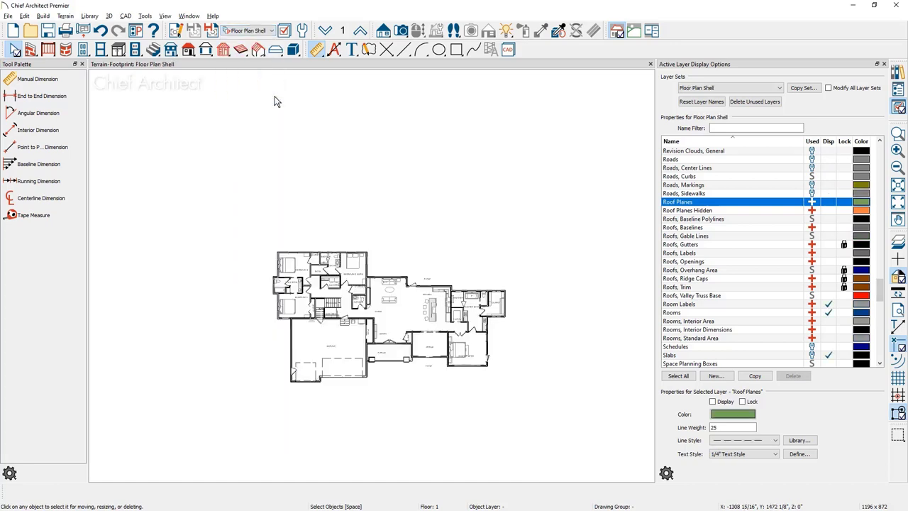
# Verify in the Layer Sets defaults that Plan Footprints use the Floor Plan Shell layer set.
pyautogui.click(301, 32)
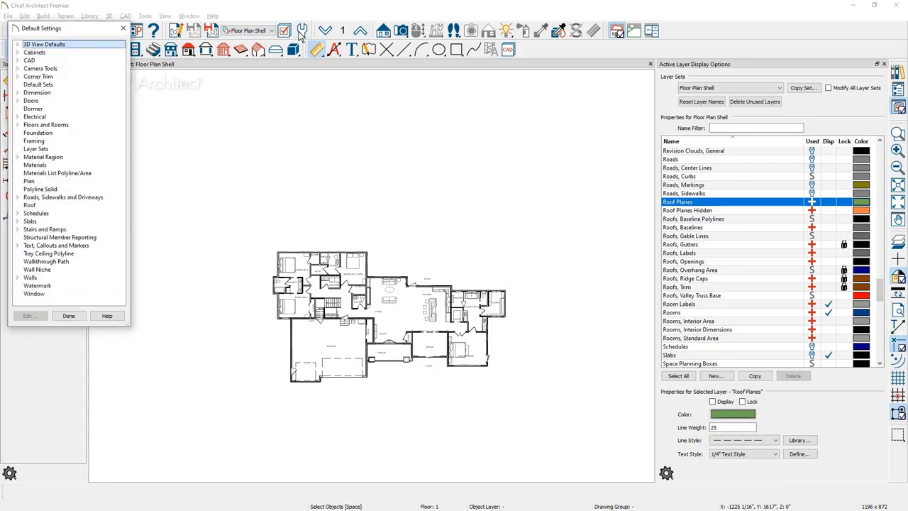
pyautogui.doubleClick(86, 147)
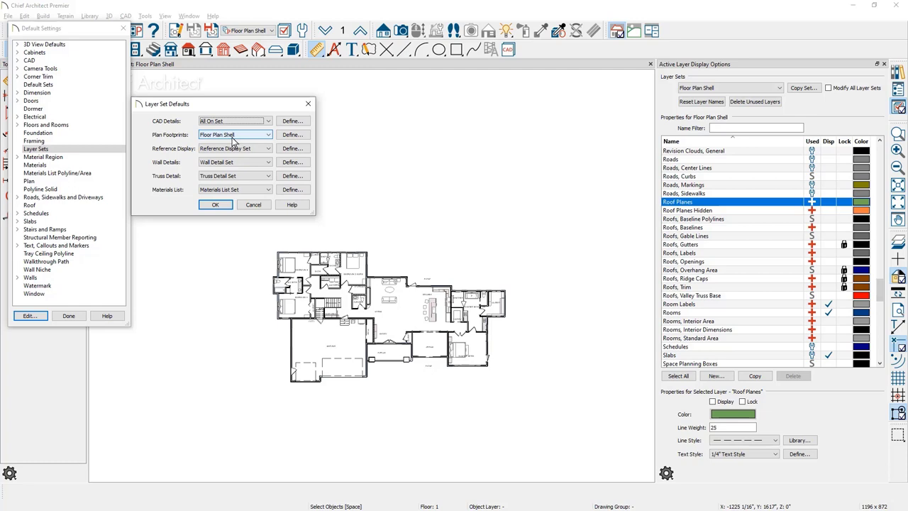
pyautogui.click(308, 104)
pyautogui.click(123, 29)
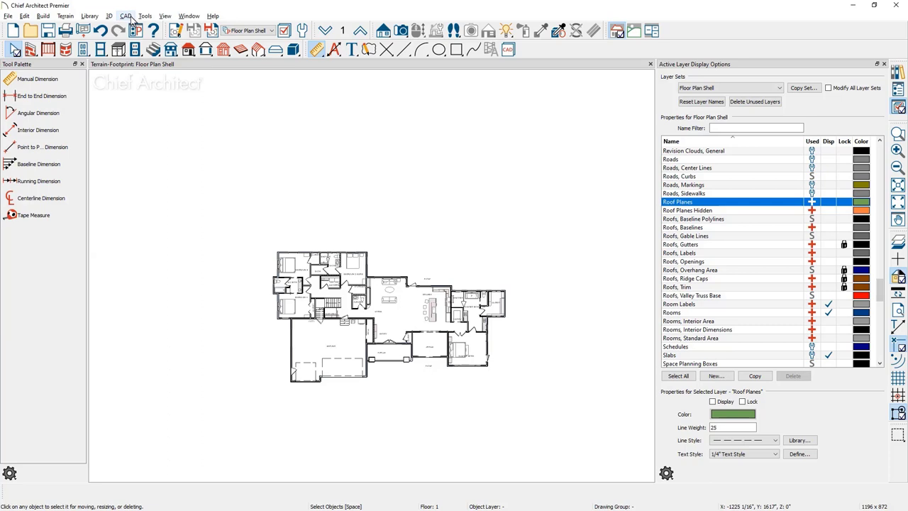
# Create a Plan Footprint 1 CAD detail and shift its footprint slightly right and down.
pyautogui.click(127, 16)
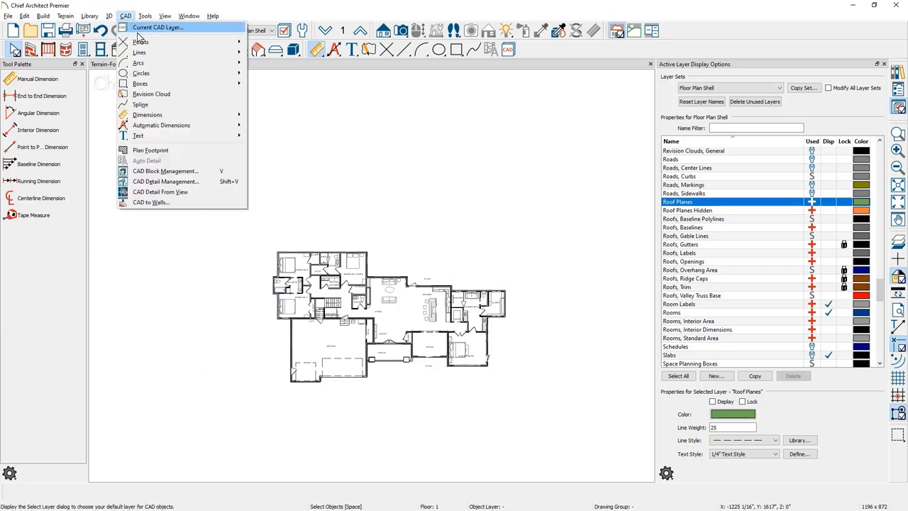
pyautogui.click(177, 151)
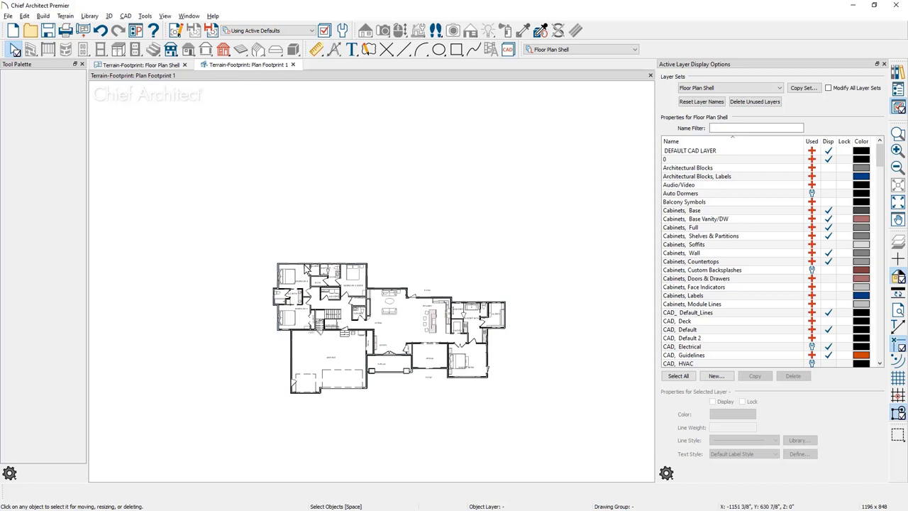
pyautogui.click(371, 318)
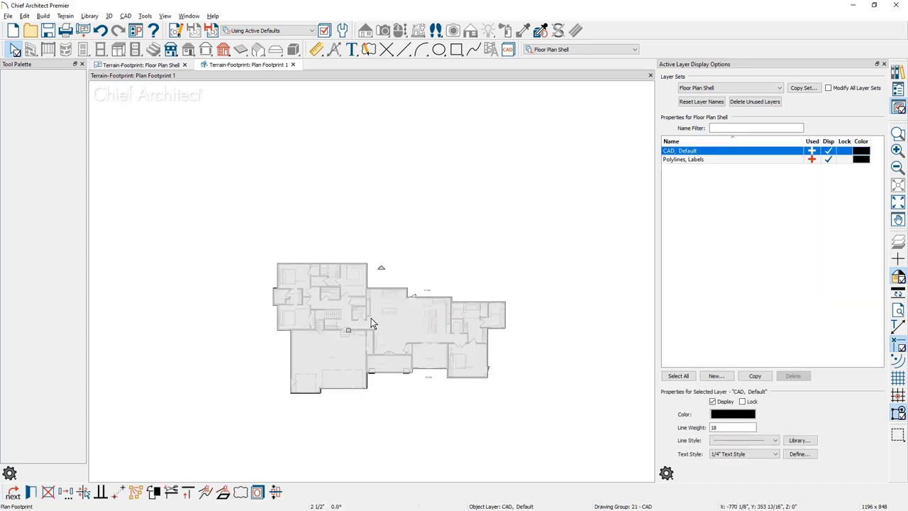
pyautogui.moveTo(347, 329); pyautogui.dragTo(368, 310)
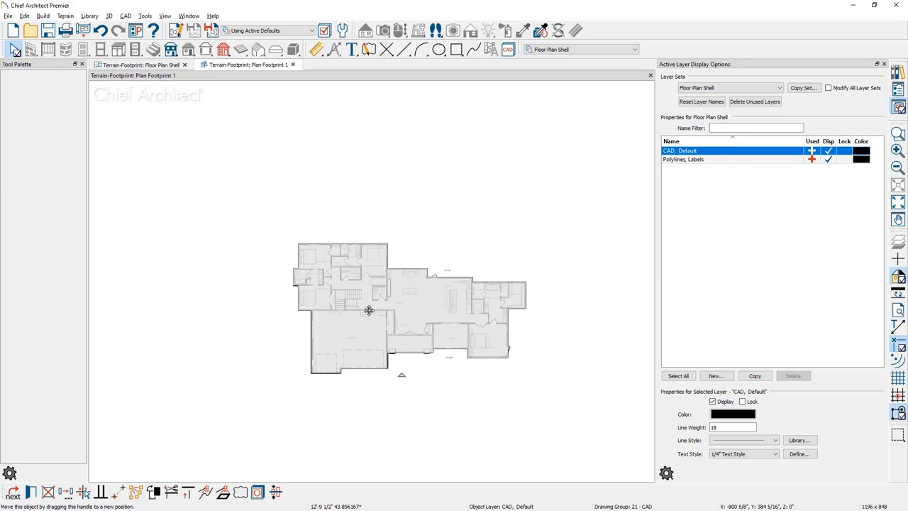
# Draw a rectangular polyline around the footprint and nudge the footprint up and right inside it.
pyautogui.click(457, 49)
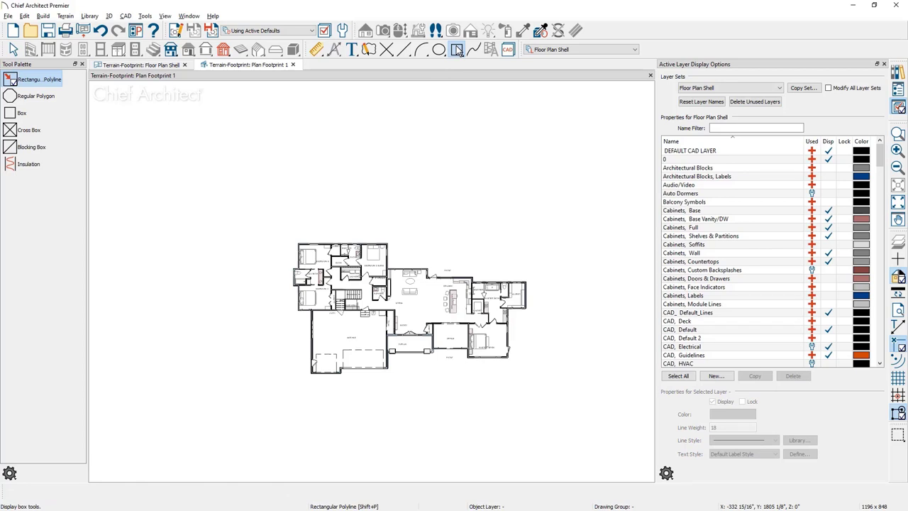
pyautogui.moveTo(204, 146); pyautogui.dragTo(602, 453)
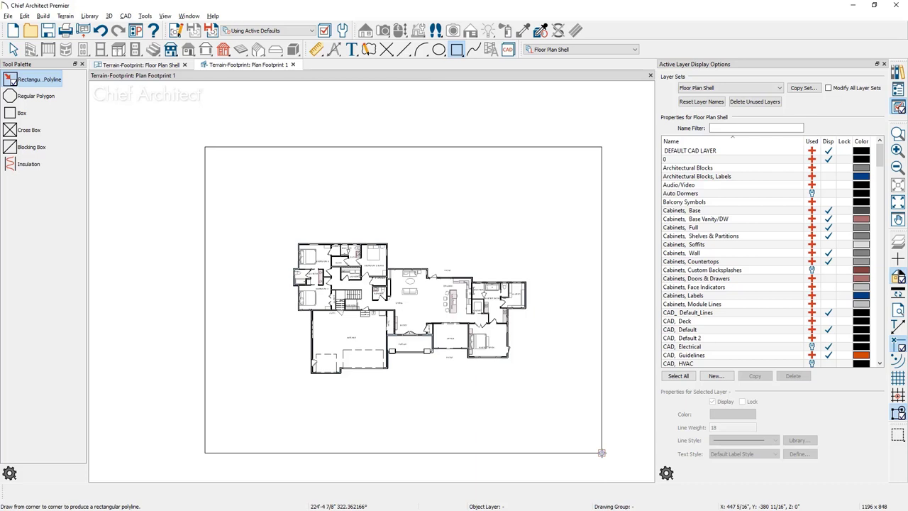
pyautogui.press('space')
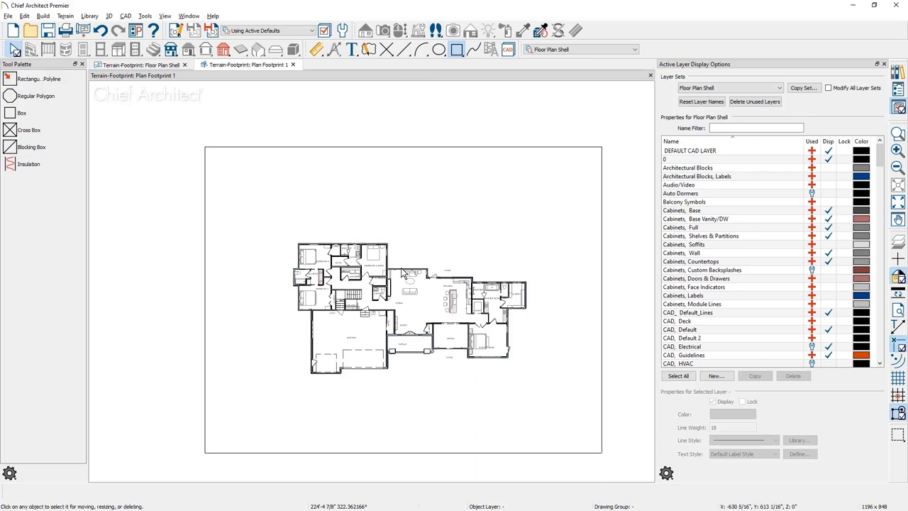
pyautogui.click(387, 302)
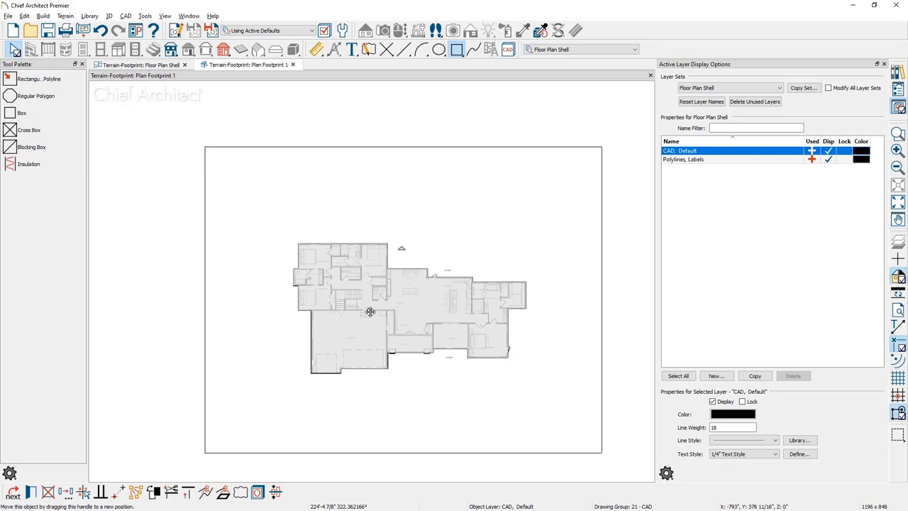
pyautogui.moveTo(370, 311)
pyautogui.mouseDown()
pyautogui.moveTo(323, 353)
pyautogui.moveTo(381, 305)
pyautogui.mouseUp()
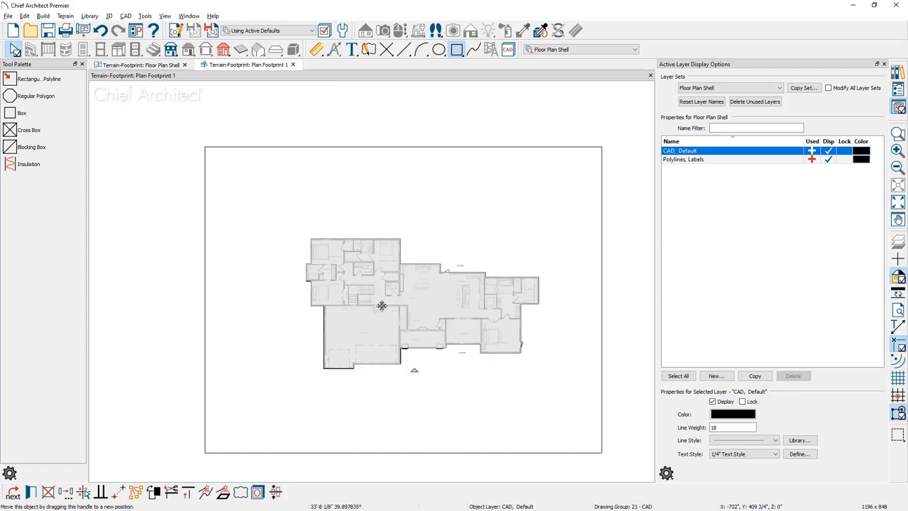
# Dimension from the rectangle's left edge to the plan's left wall, then move the footprint right to 62'-1 5/8".
pyautogui.click(314, 53)
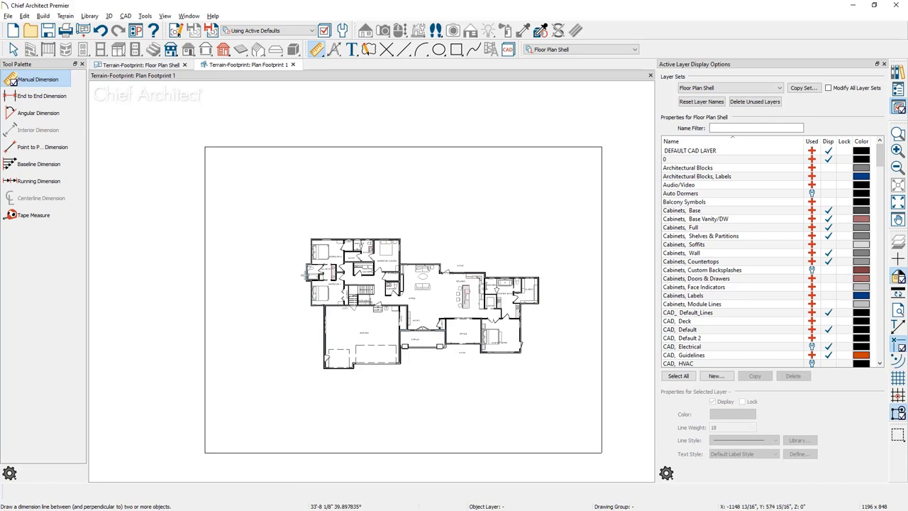
pyautogui.moveTo(307, 273); pyautogui.dragTo(203, 273)
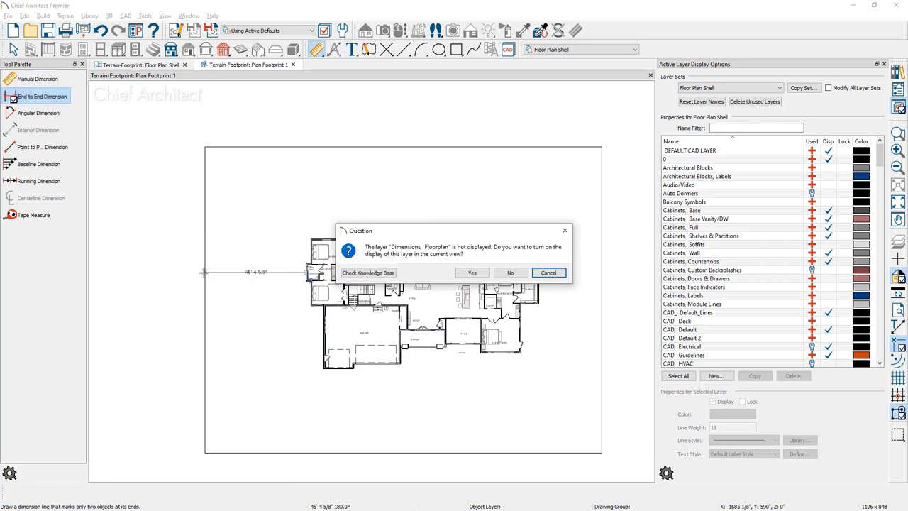
pyautogui.click(472, 273)
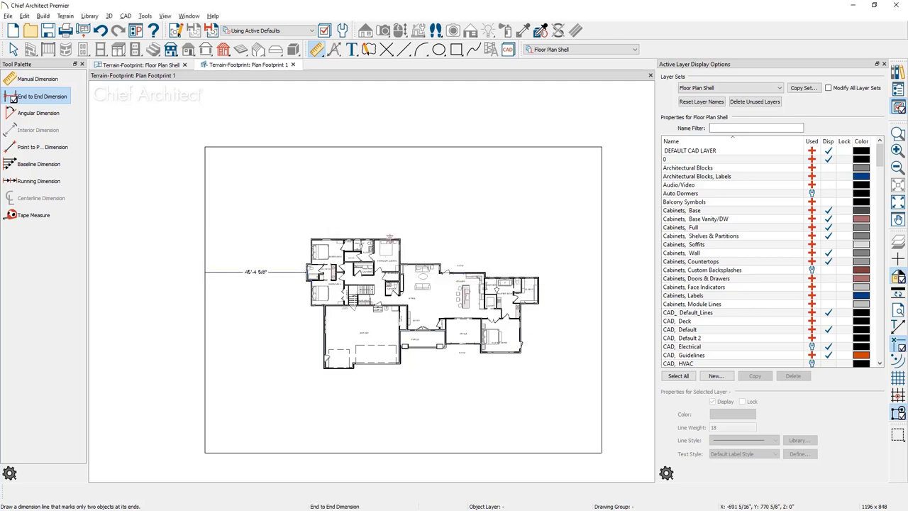
pyautogui.click(380, 303)
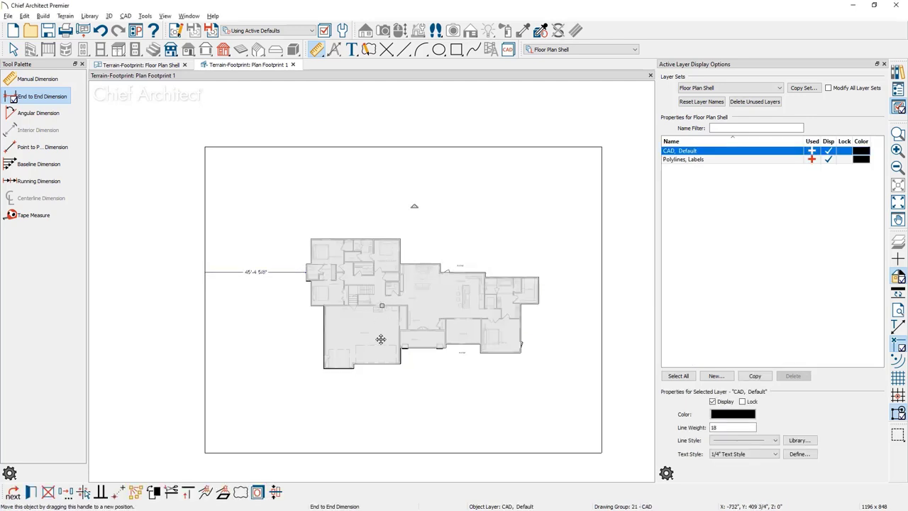
pyautogui.moveTo(380, 339); pyautogui.dragTo(419, 335)
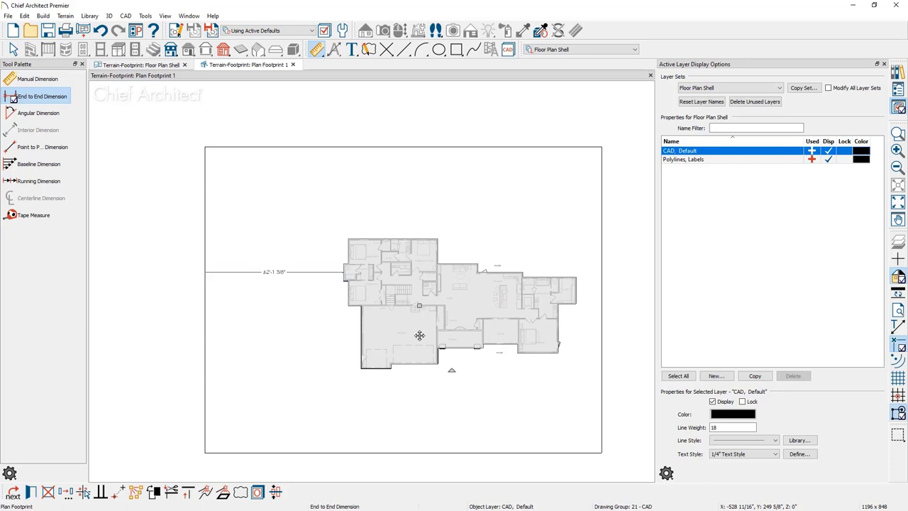
pyautogui.press('space')
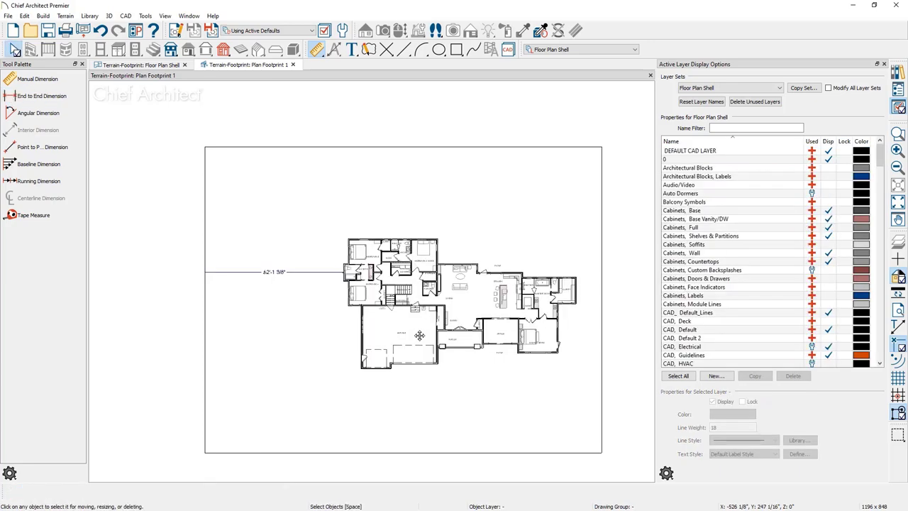